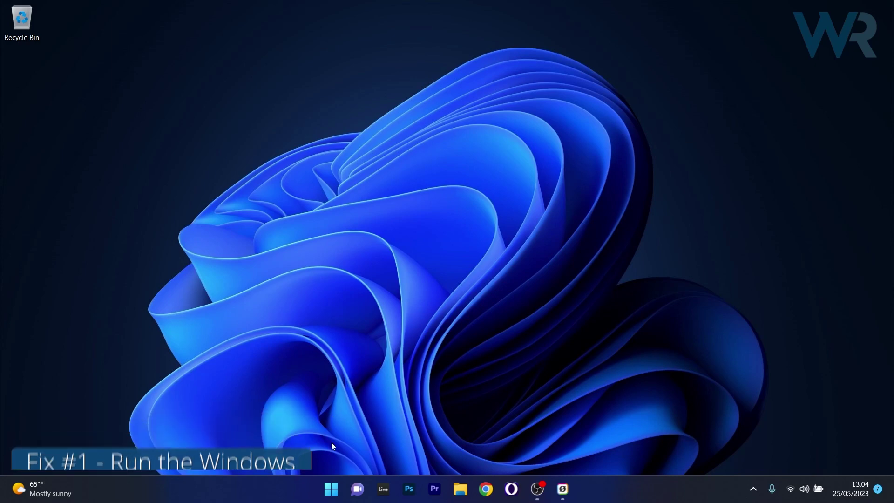
- Run the Playing Audio troubleshooter from System > Troubleshoot > Other troubleshooters, then close it
left_click(331, 490)
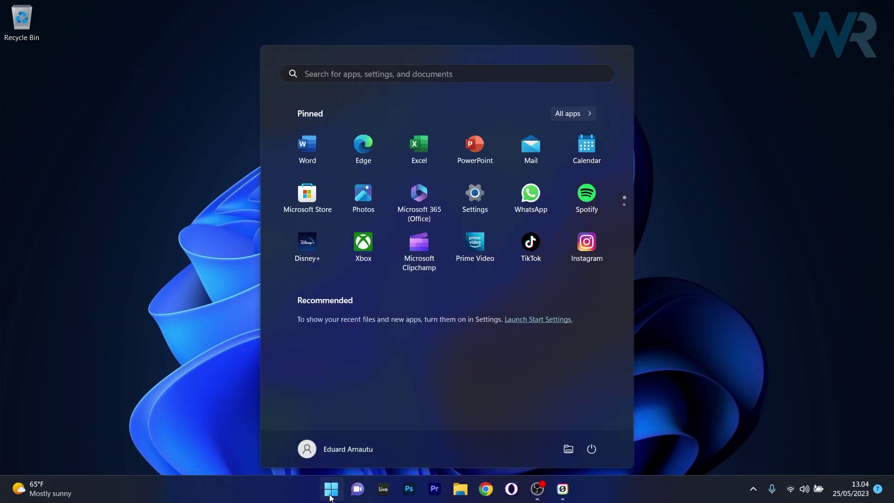
left_click(474, 194)
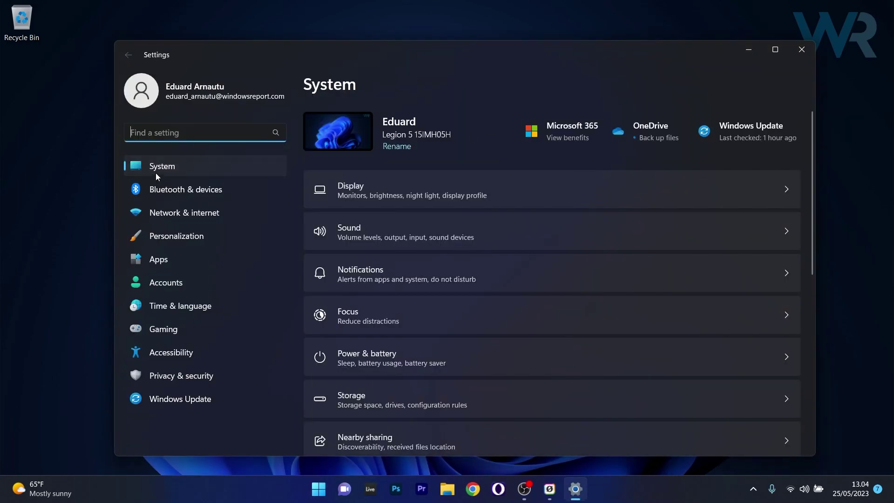
left_click_drag(810, 142, 810, 265)
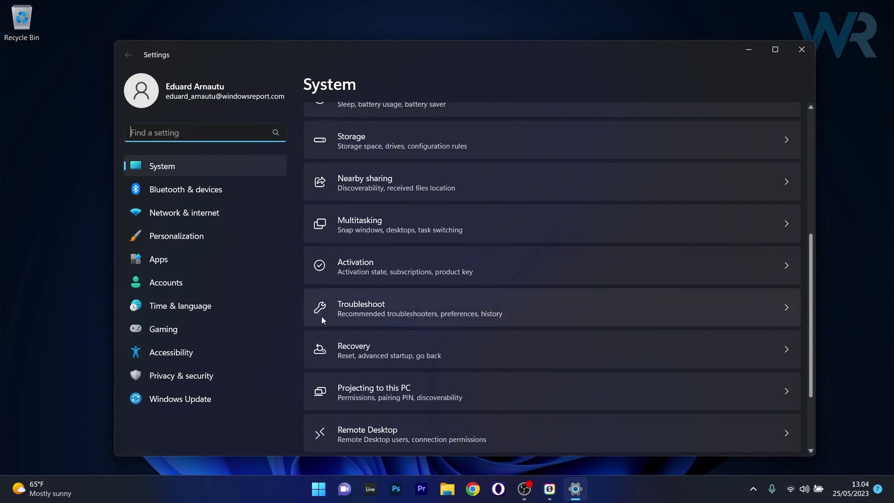
left_click(757, 310)
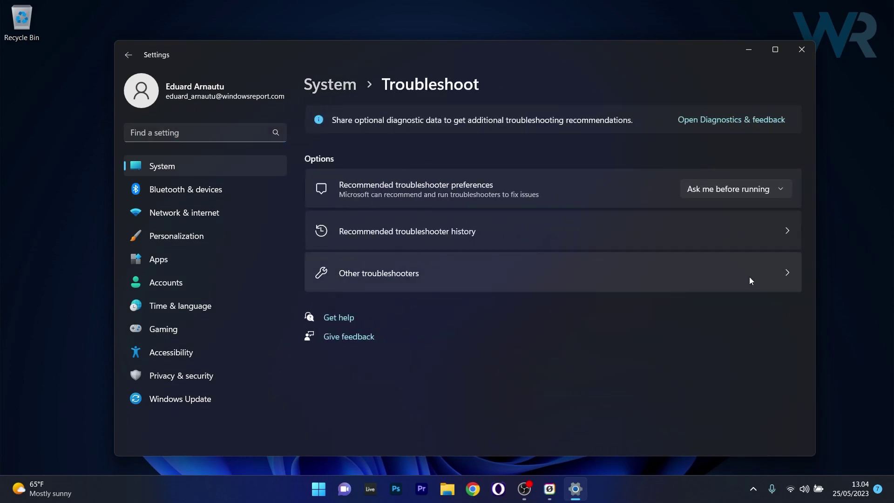
left_click(760, 272)
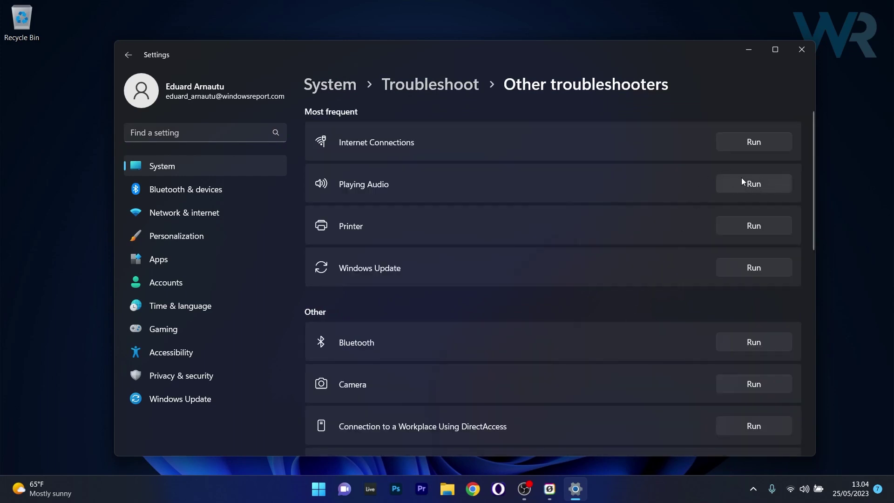
left_click(760, 188)
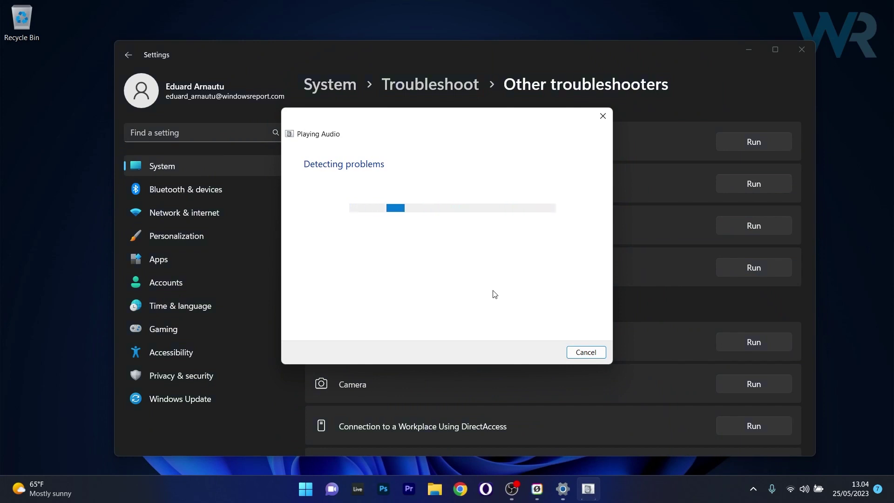
left_click(603, 116)
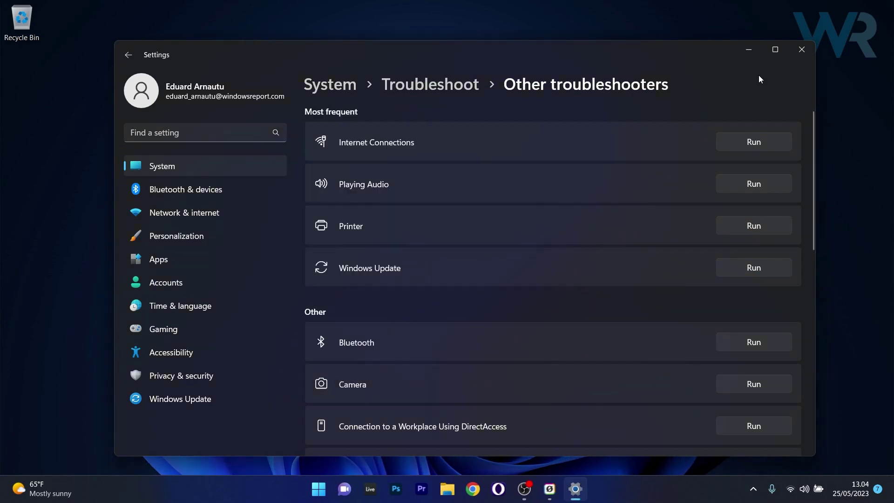
- Have Device Manager search automatically for a newer Speakers (2- Realtek(R) Audio) driver
left_click(802, 49)
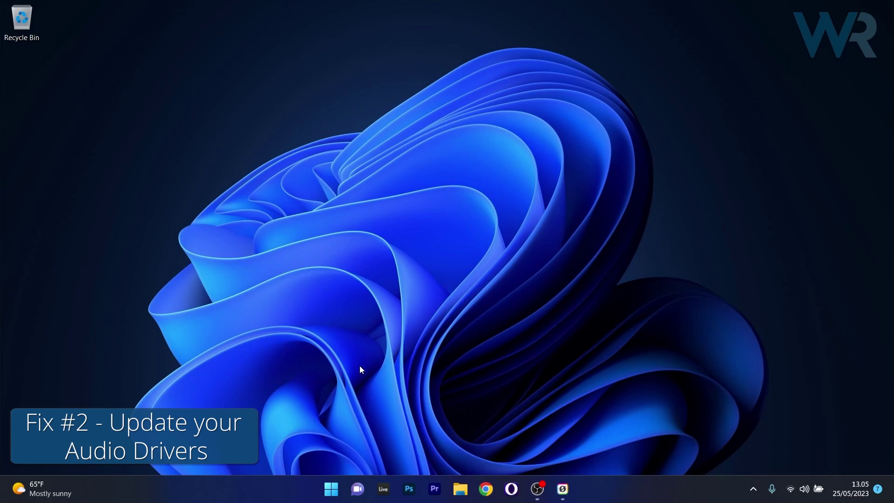
right_click(331, 488)
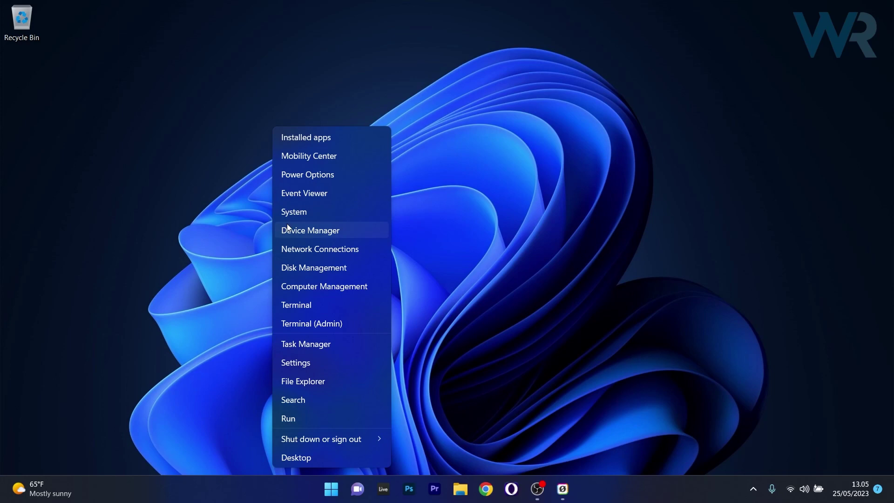
left_click(368, 230)
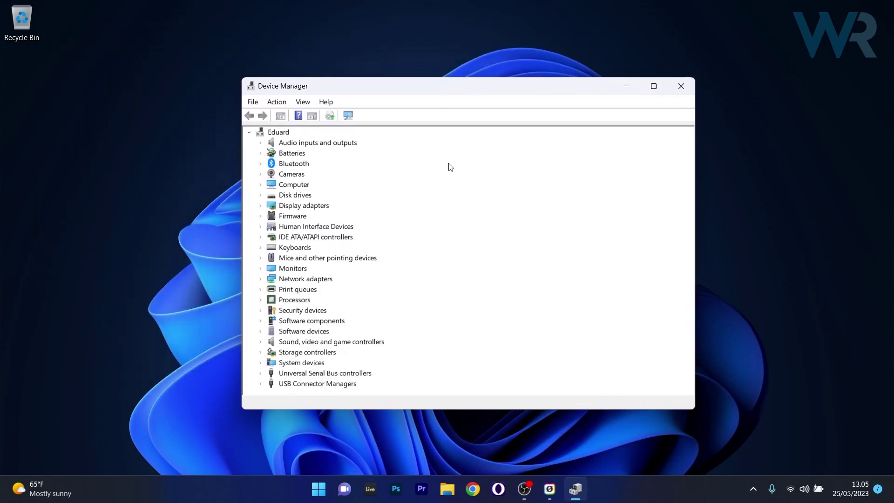
left_click(261, 144)
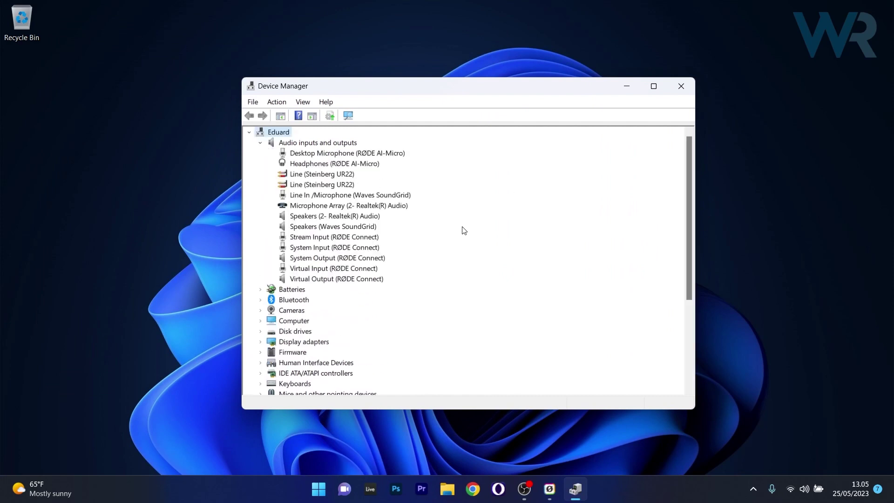
right_click(341, 218)
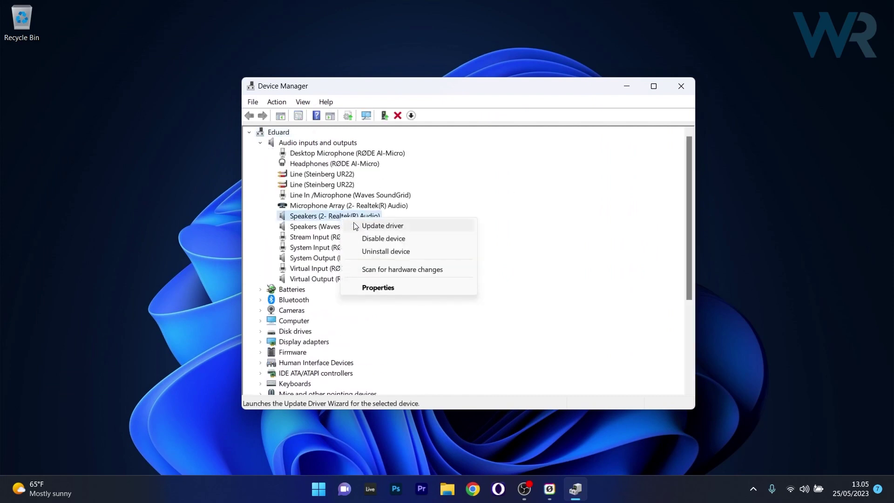
left_click(433, 224)
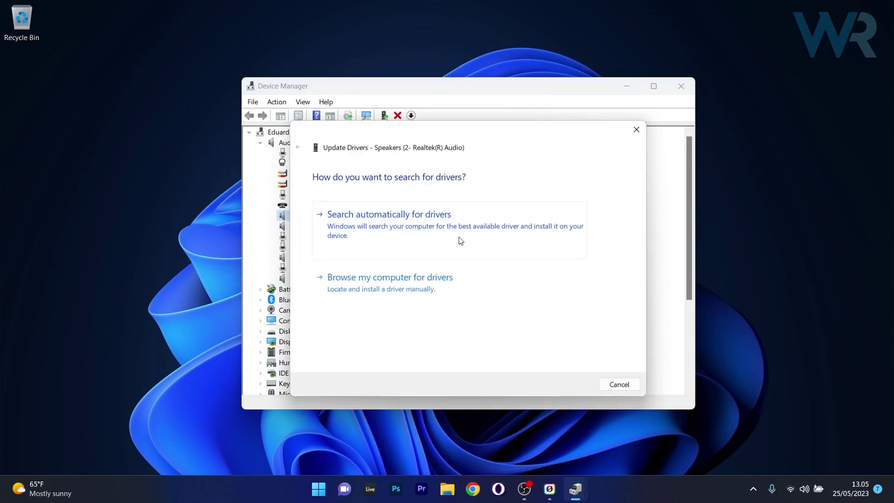
left_click(463, 222)
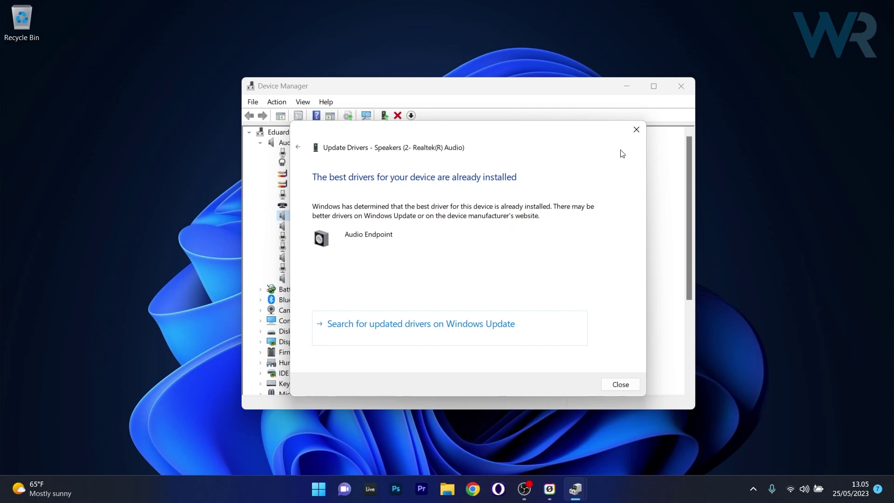
- Expand the Sound, video and game controllers category in Device Manager
left_click(637, 129)
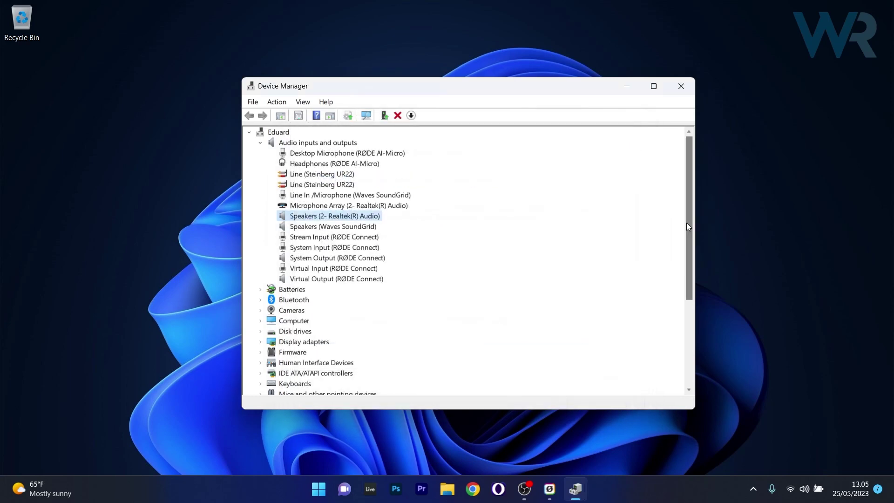
left_click_drag(688, 177, 695, 263)
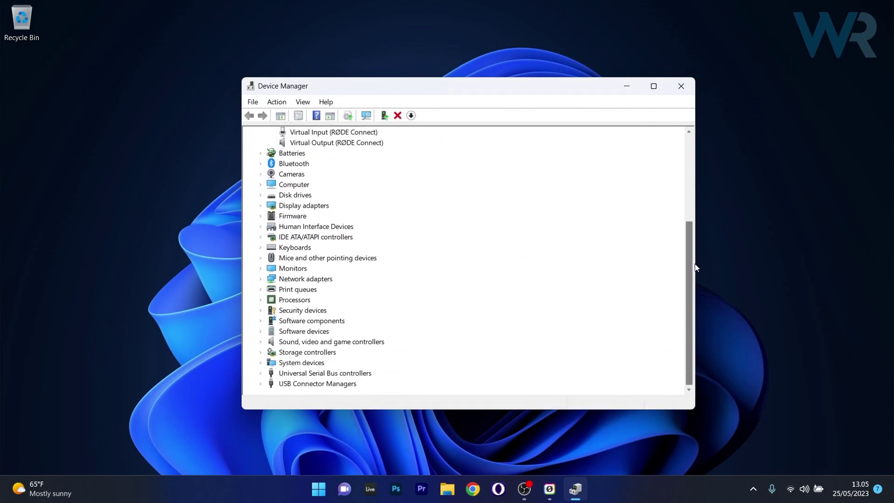
left_click(260, 342)
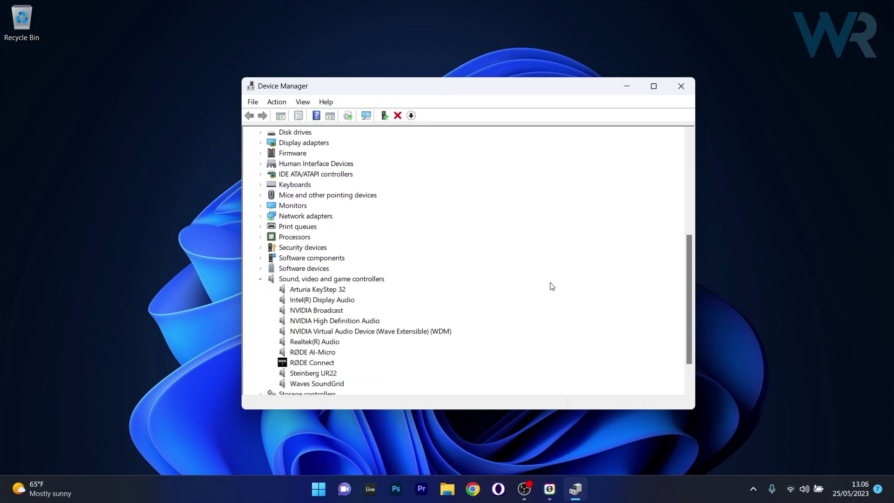
- Search automatically for an updated Realtek(R) Audio driver, then close the update dialog
right_click(308, 345)
left_click(390, 355)
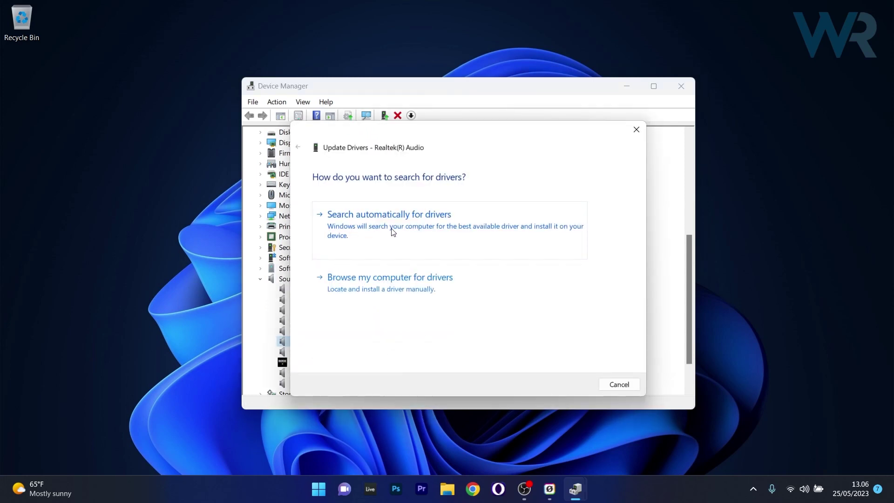
left_click(444, 231)
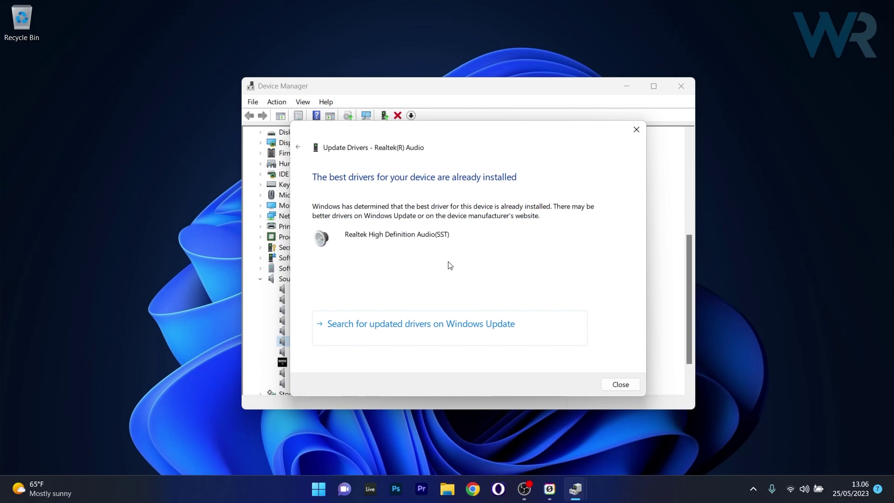
left_click(636, 129)
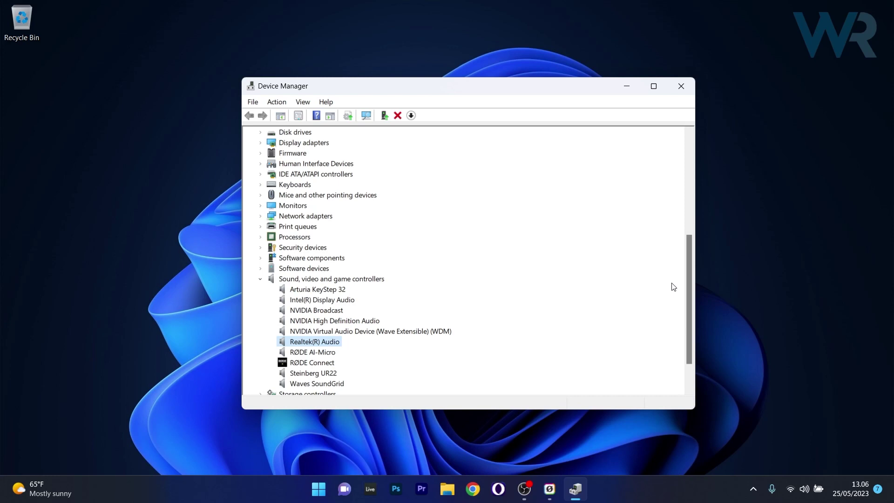
left_click_drag(687, 294, 690, 198)
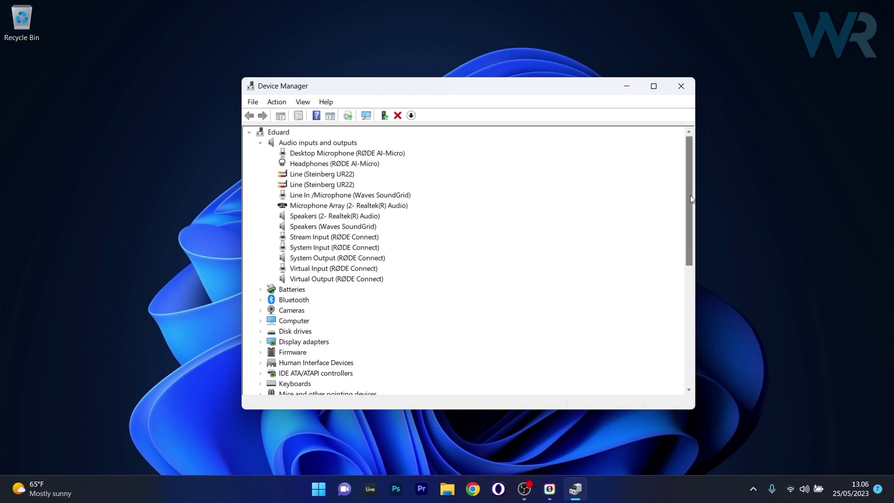
right_click(331, 218)
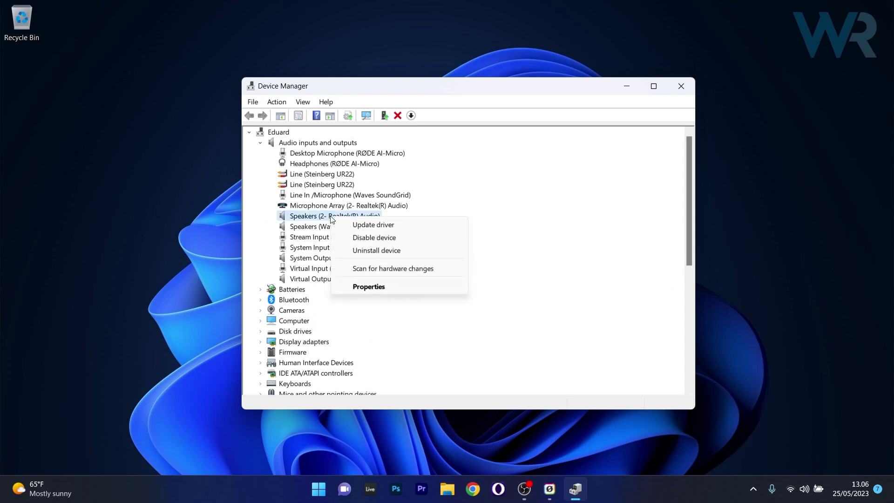
left_click(402, 286)
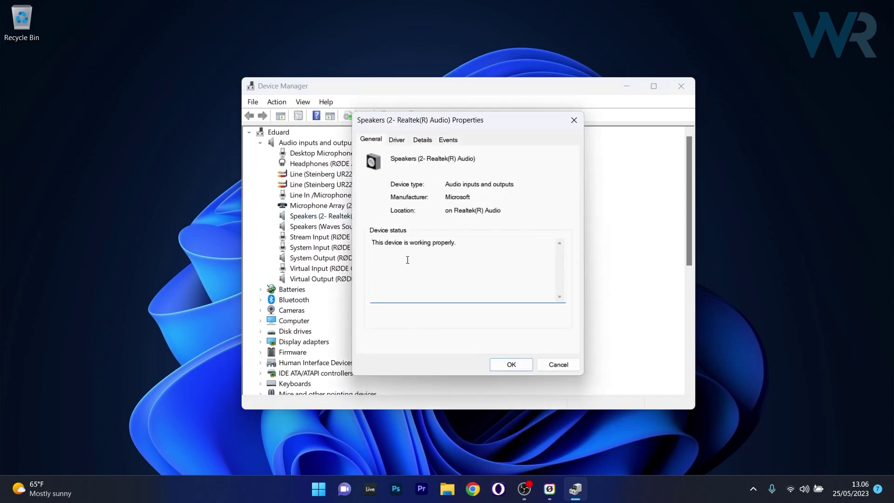
left_click(397, 139)
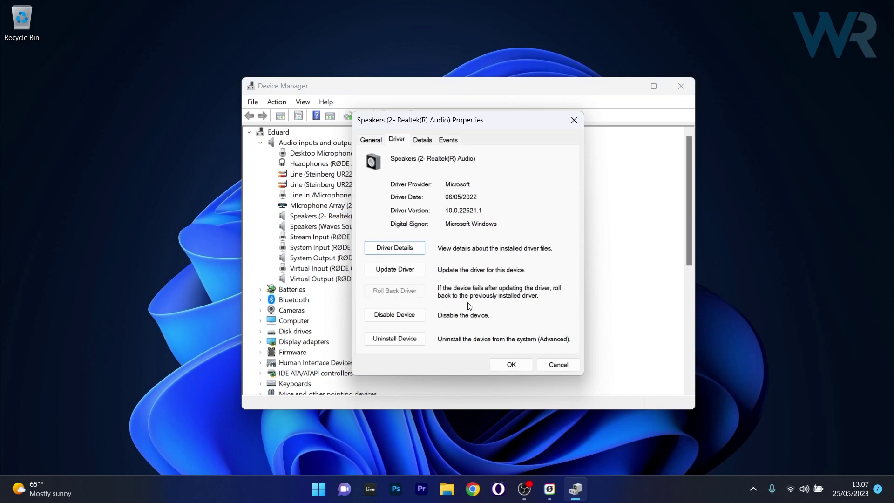
left_click(507, 368)
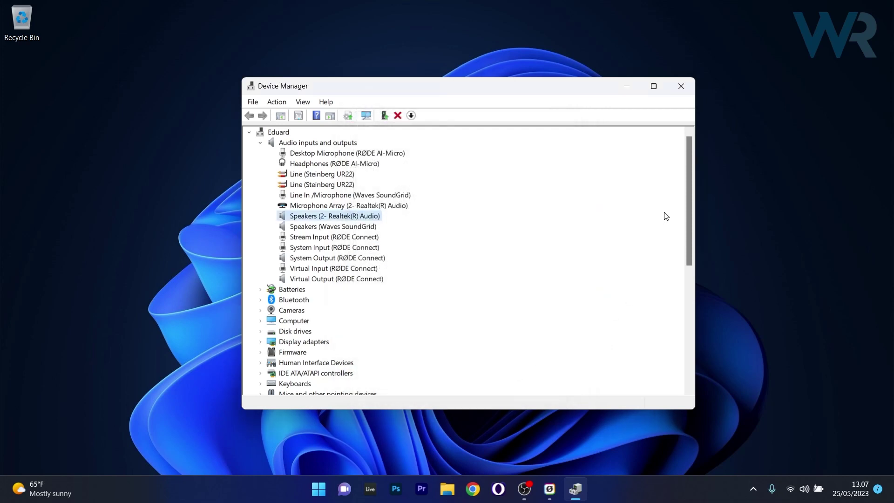
left_click_drag(688, 181, 687, 315)
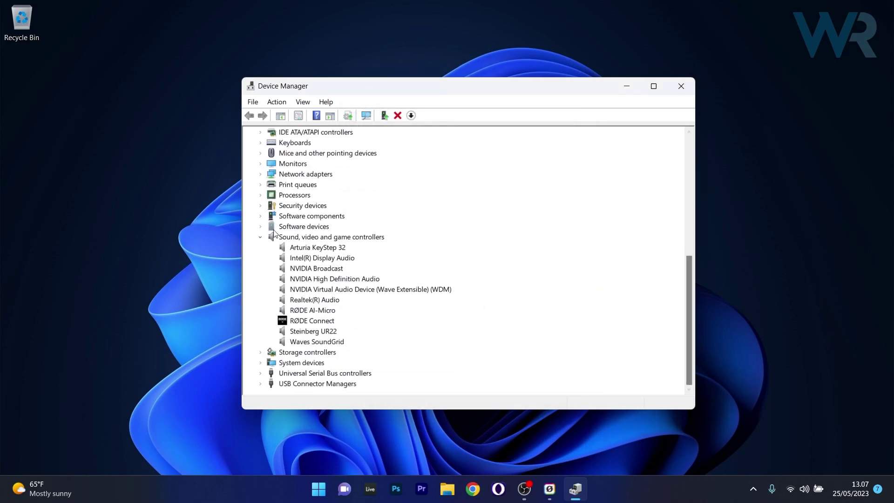
right_click(321, 300)
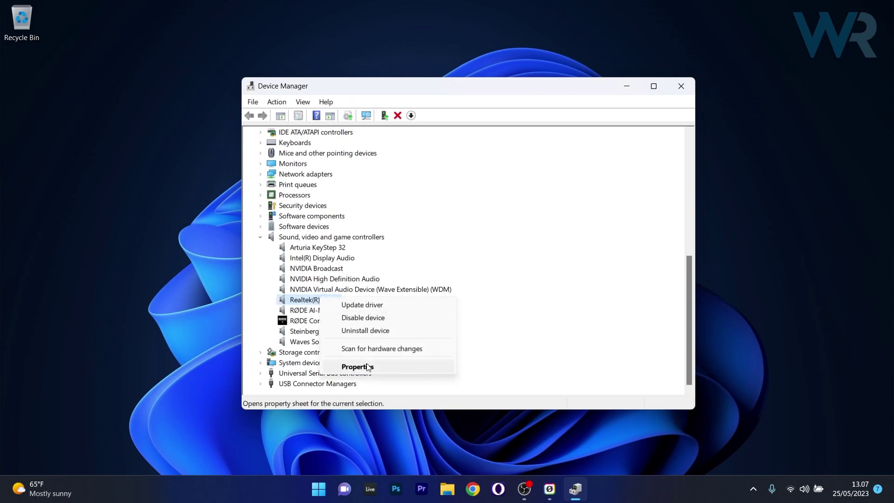
left_click(401, 366)
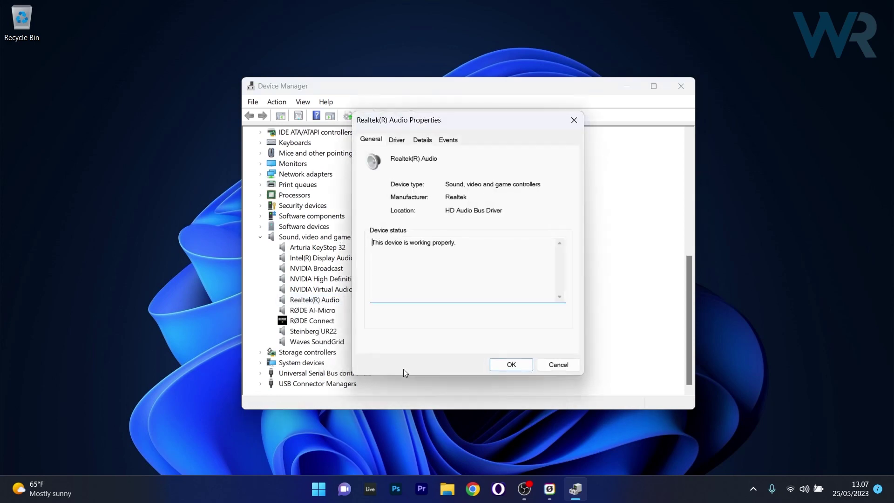
left_click(396, 140)
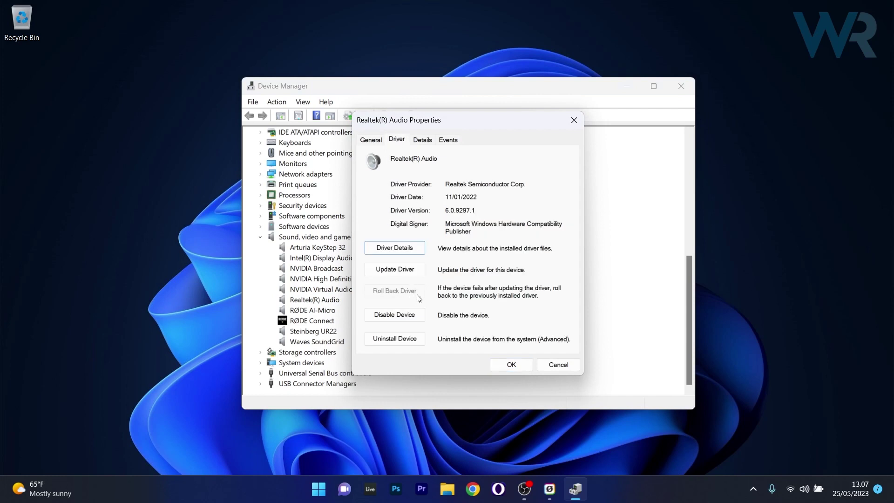
left_click(570, 367)
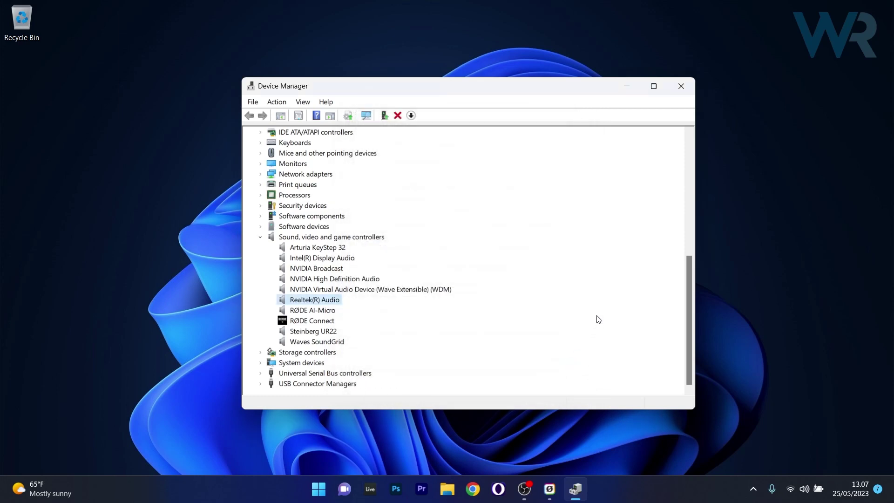
- Close Device Manager and open the classic Sound control panel via Sound settings
left_click(681, 85)
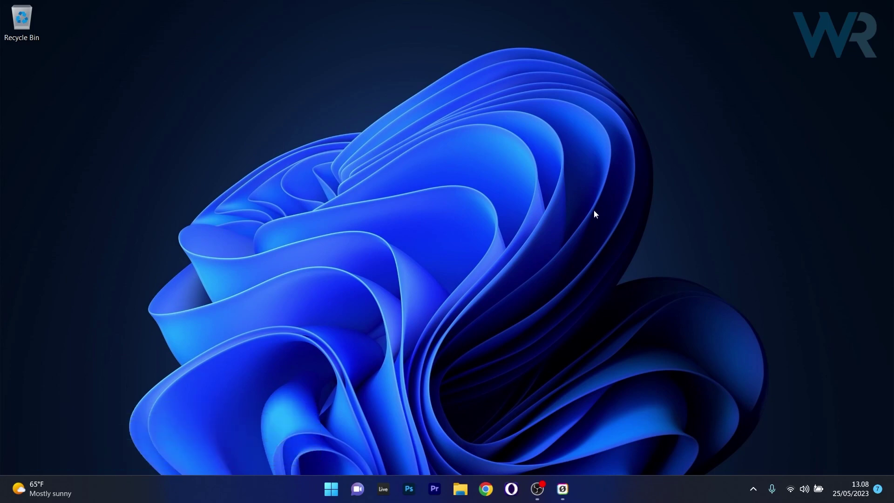
right_click(803, 492)
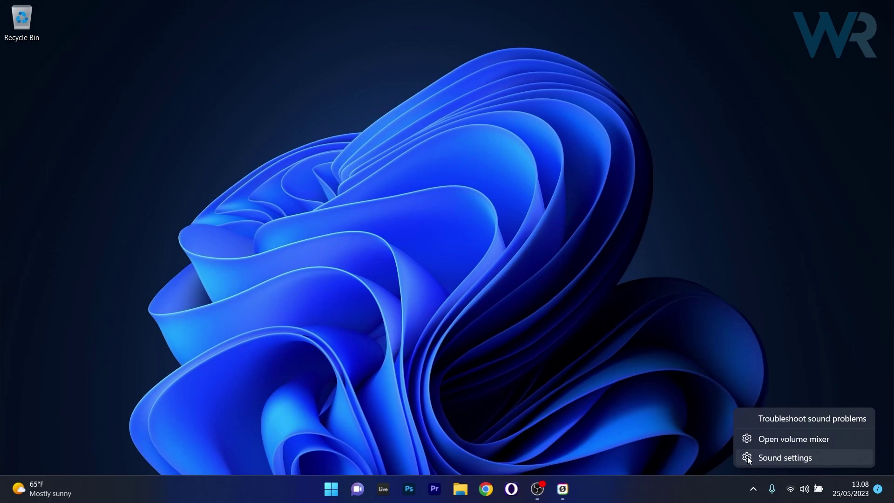
left_click(833, 459)
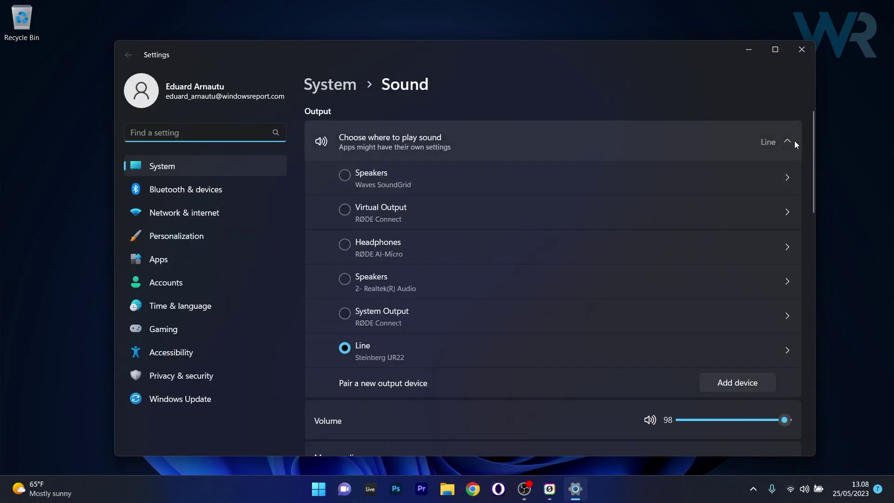
left_click_drag(813, 153, 810, 357)
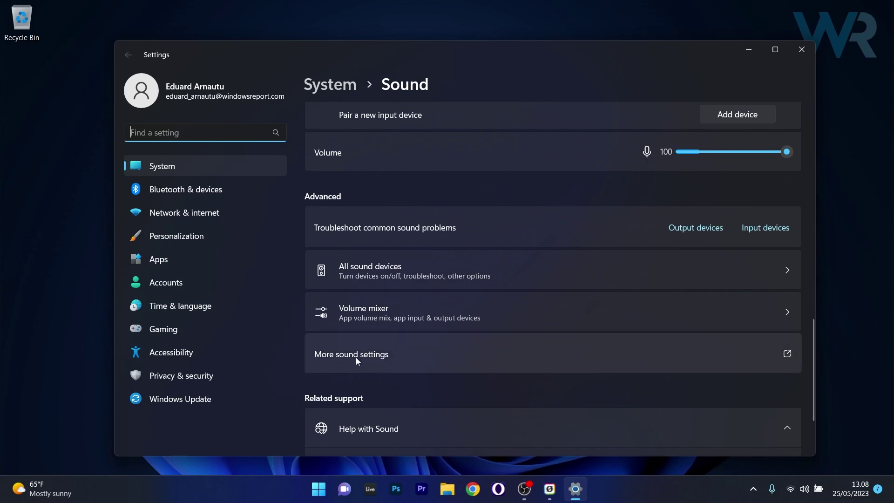
left_click(593, 354)
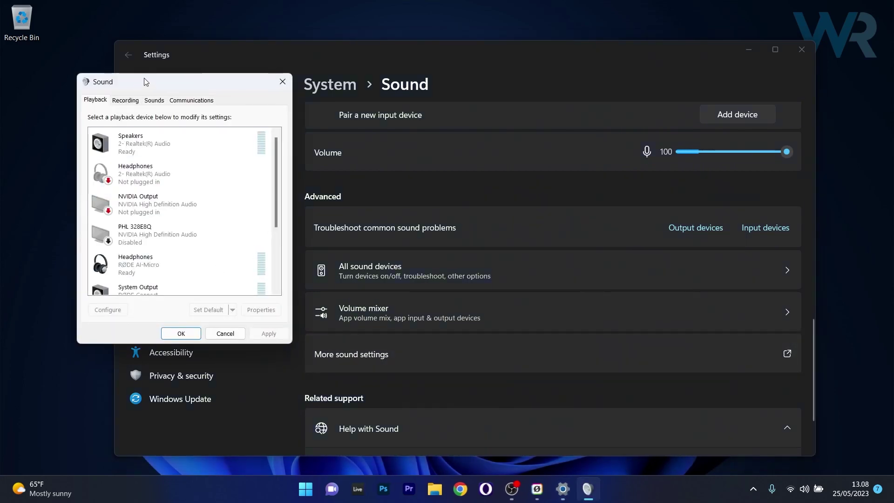
- Centre the Sound dialog, minimize Settings, and show the Communications tab
left_click_drag(175, 81, 470, 102)
left_click(745, 50)
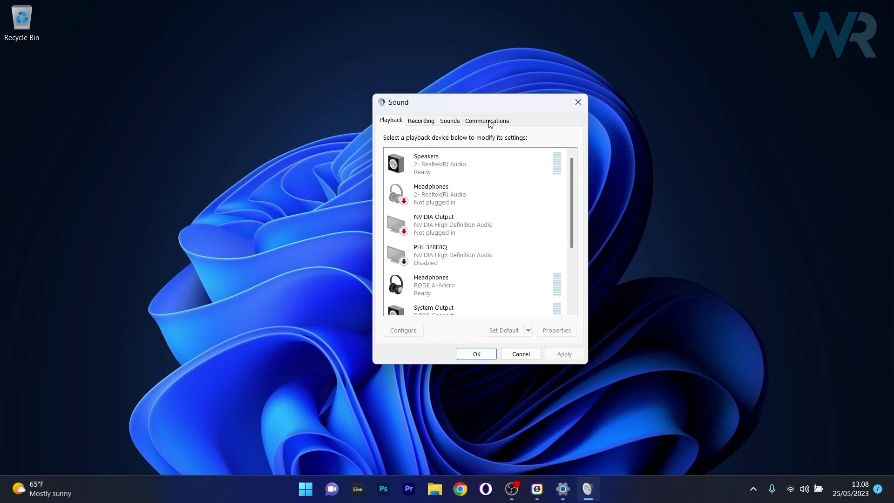
left_click(490, 122)
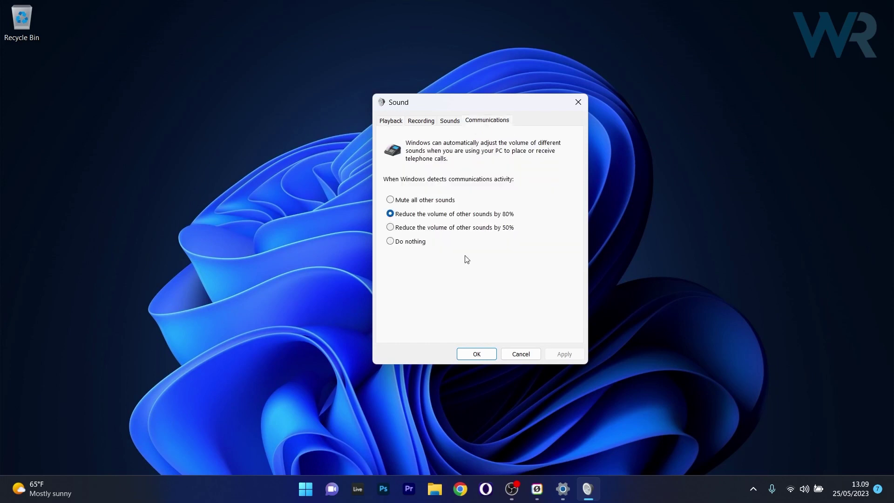
- Select Do nothing for communications activity and close the Sound dialog
left_click(390, 241)
key("Escape")
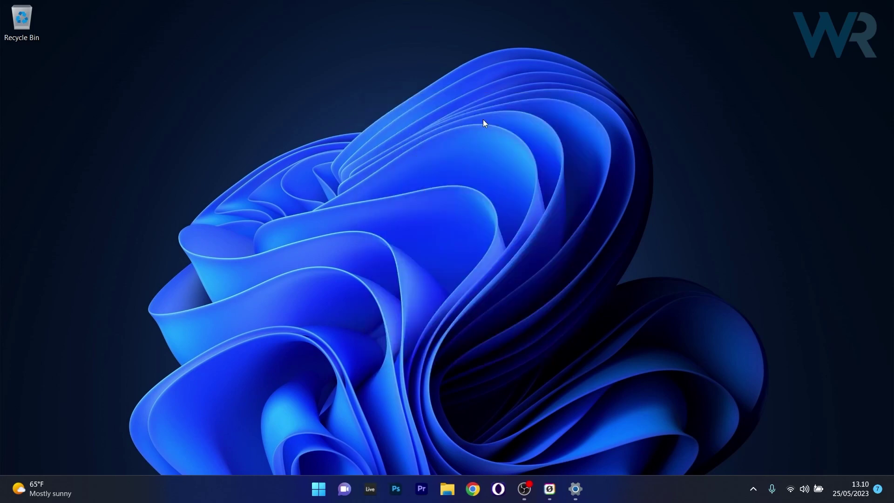